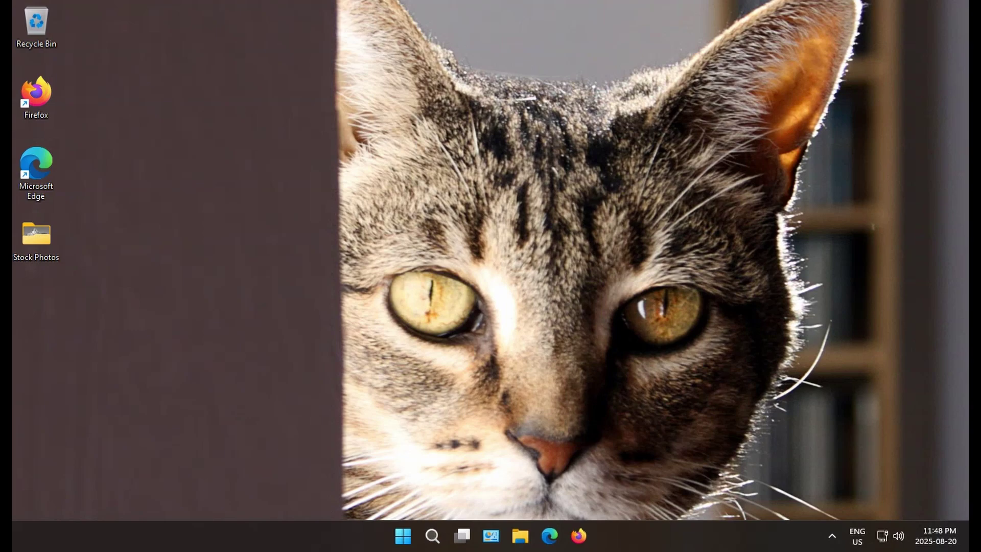
Launch Microsoft Edge and browse to account.microsoft.com.
{"action": "left_click", "coordinate": [549, 536]}
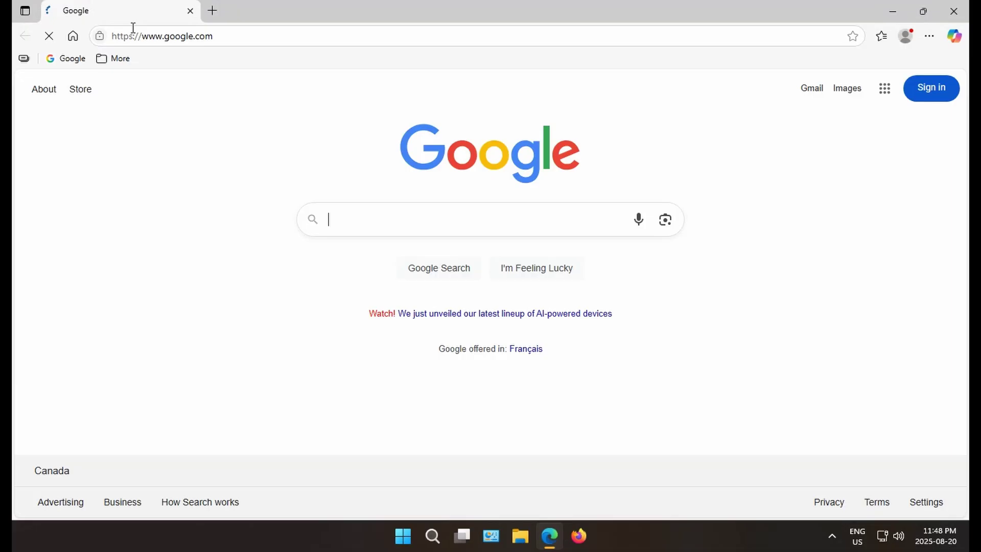
{"action": "left_click", "coordinate": [237, 38]}
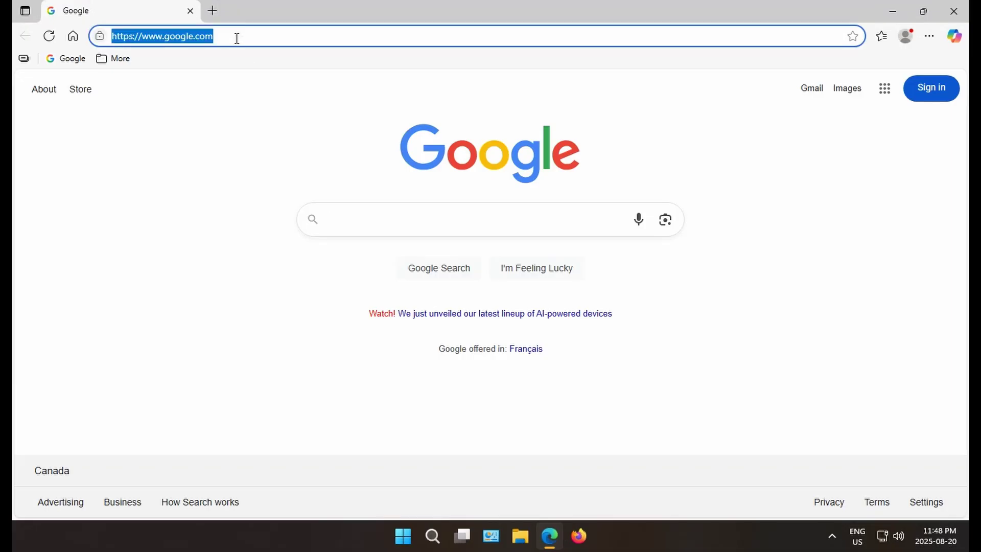
{"action": "type", "text": "account."}
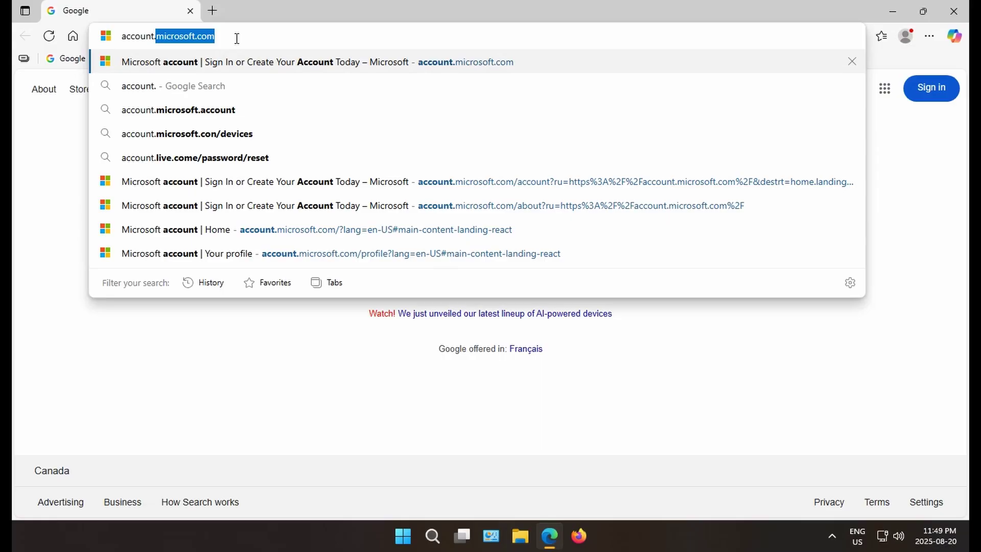
{"action": "key", "text": "Return"}
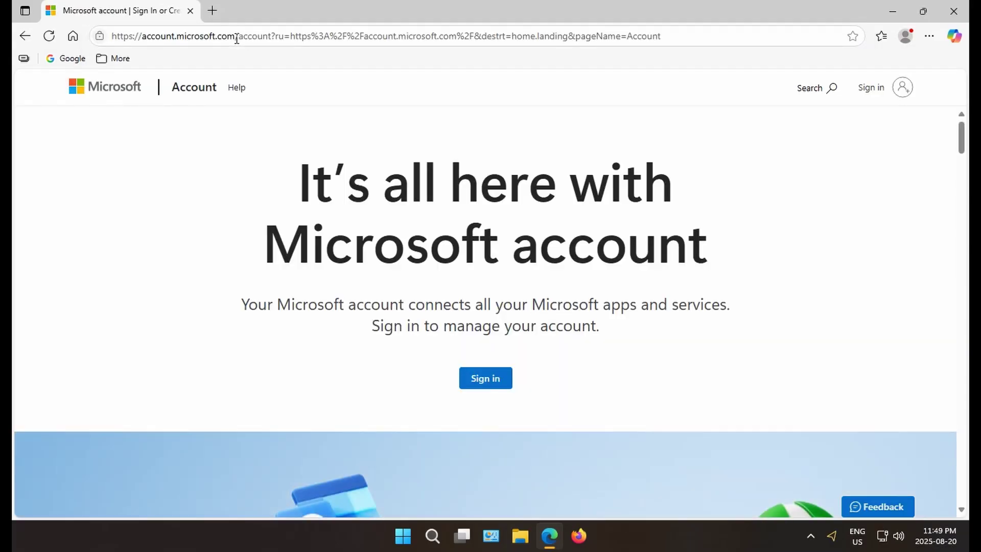
Sign in with the account password, answering No to staying signed in.
{"action": "left_click", "coordinate": [875, 93]}
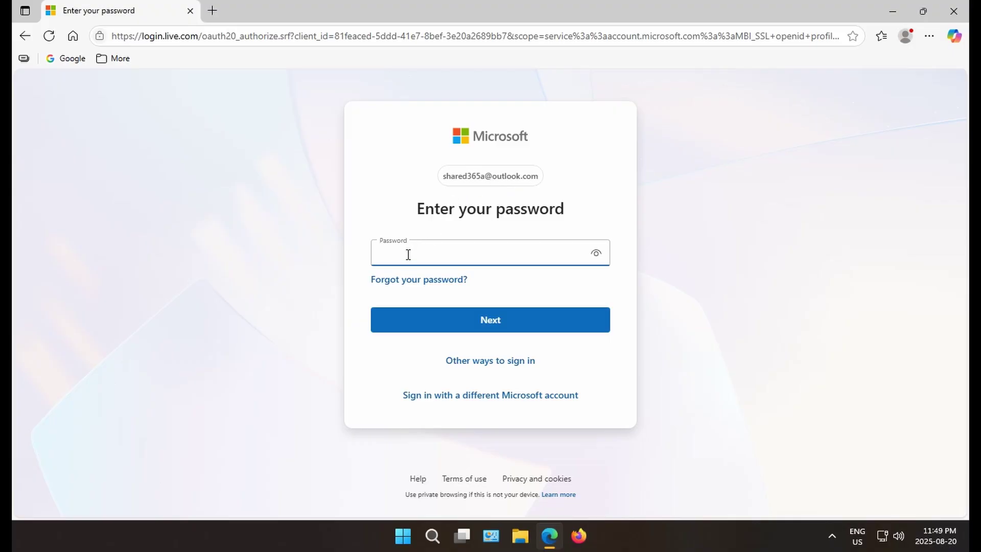
{"action": "type", "text": "•••••••••••••••"}
{"action": "left_click", "coordinate": [495, 335]}
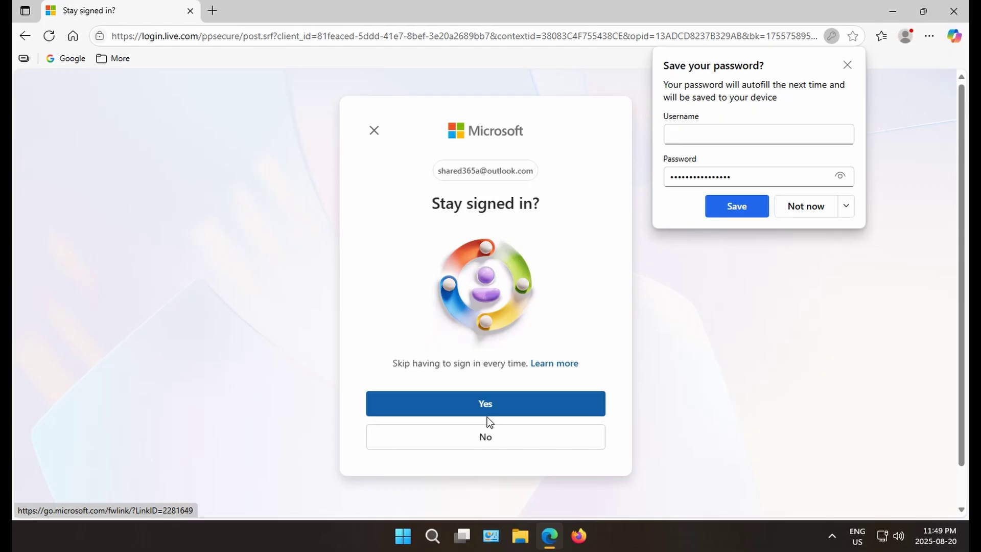
{"action": "left_click", "coordinate": [485, 438]}
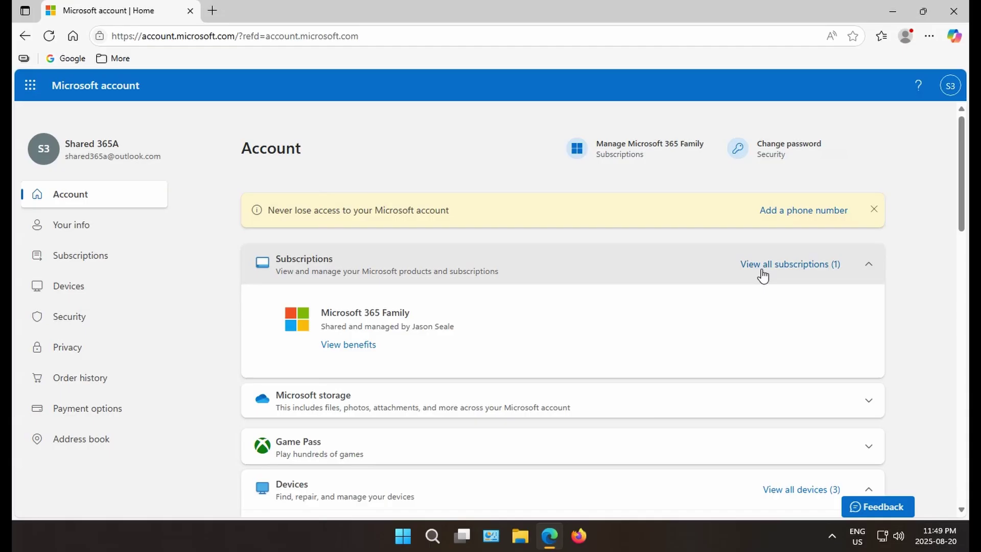
Open 'View all subscriptions (1)' to see the Microsoft 365 Family plan.
{"action": "left_click", "coordinate": [799, 272]}
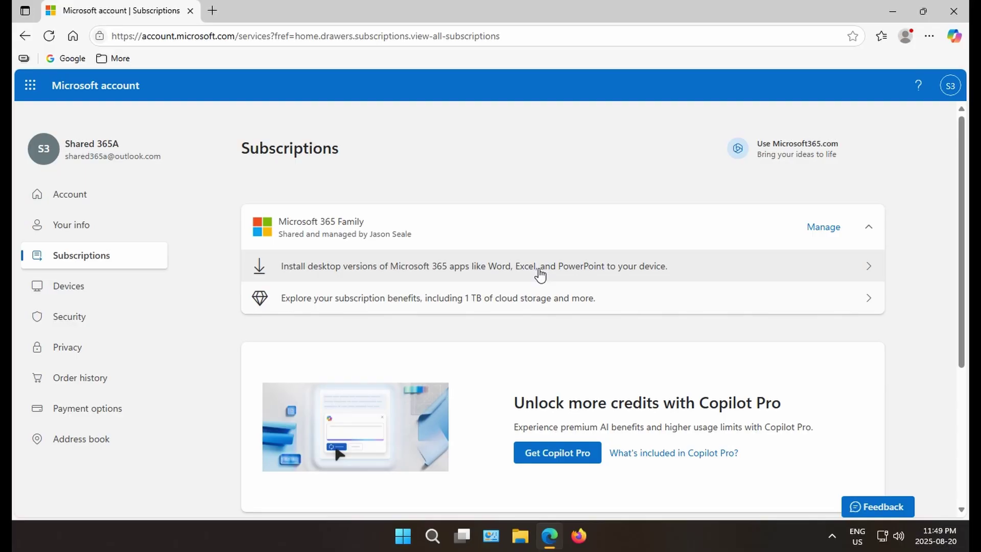
Download OfficeSetup.exe for the desktop apps, keeping the Default version in English.
{"action": "left_click", "coordinate": [540, 273]}
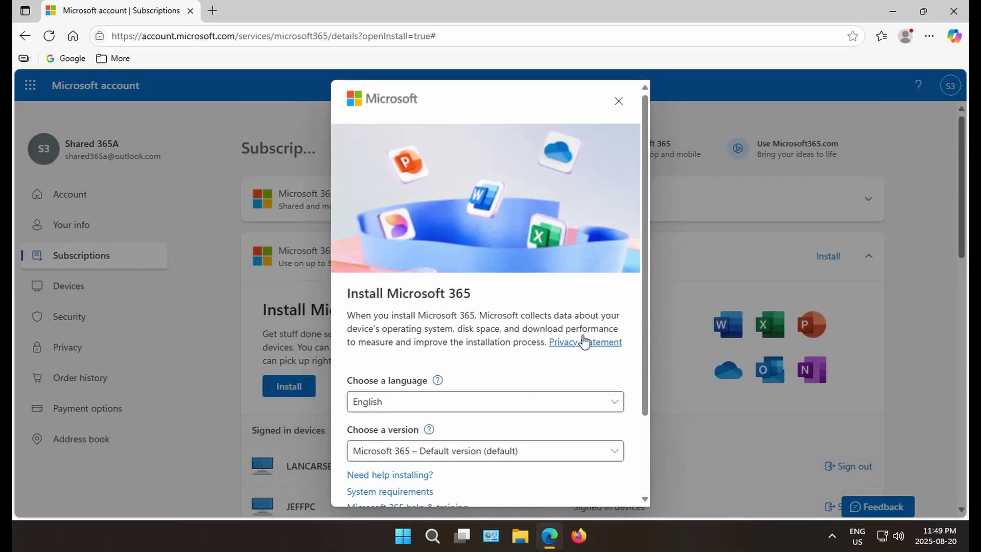
{"action": "left_click_drag", "start_coordinate": [645, 300], "coordinate": [648, 388]}
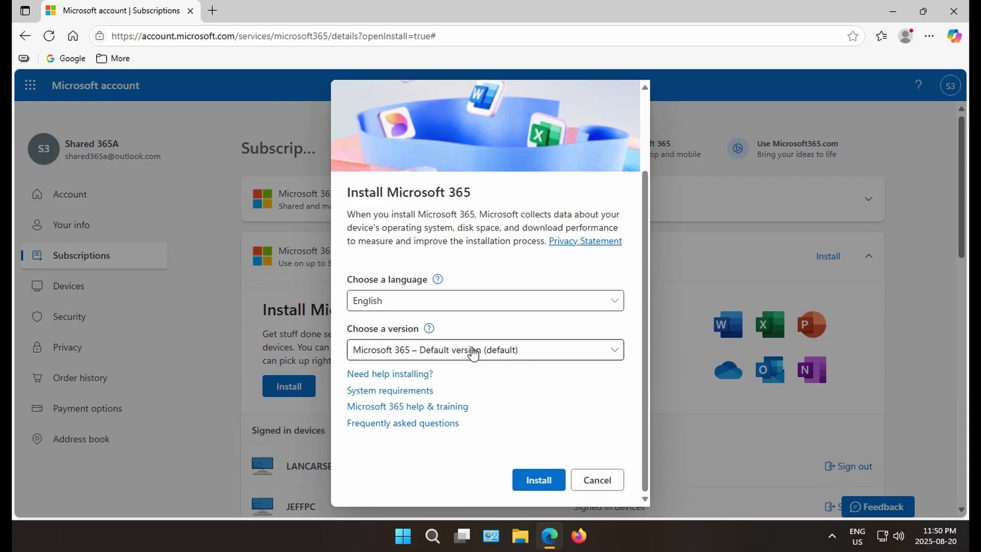
{"action": "left_click", "coordinate": [616, 353]}
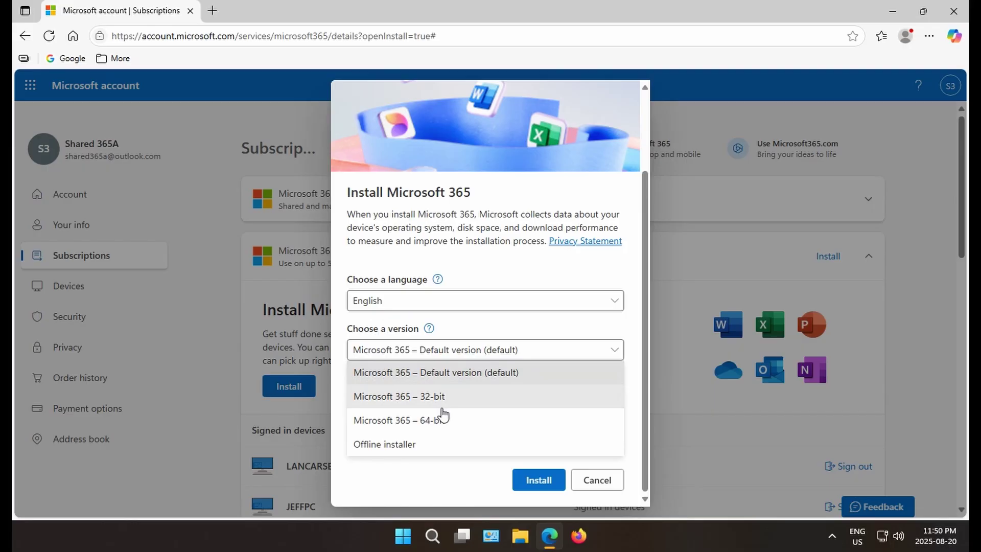
{"action": "left_click", "coordinate": [459, 377]}
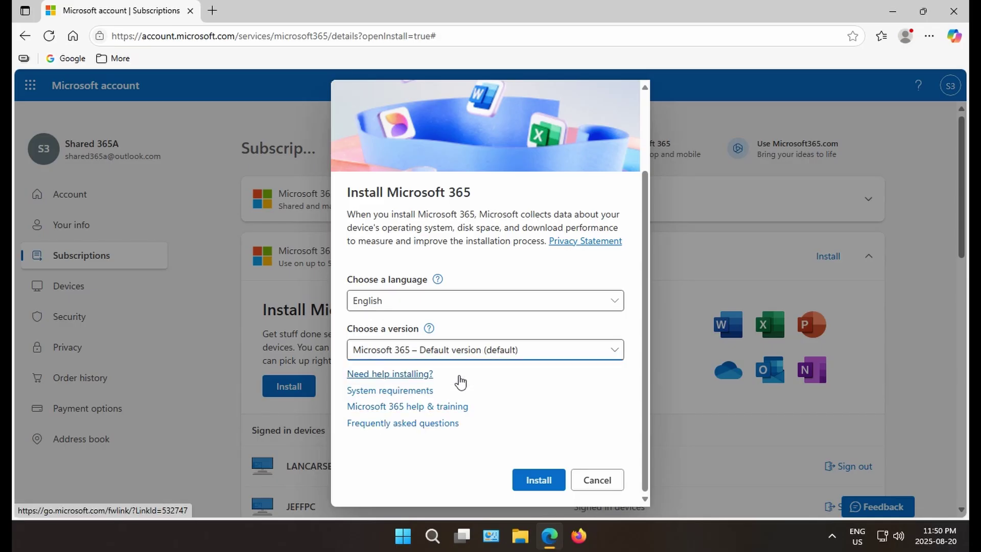
{"action": "left_click", "coordinate": [534, 479]}
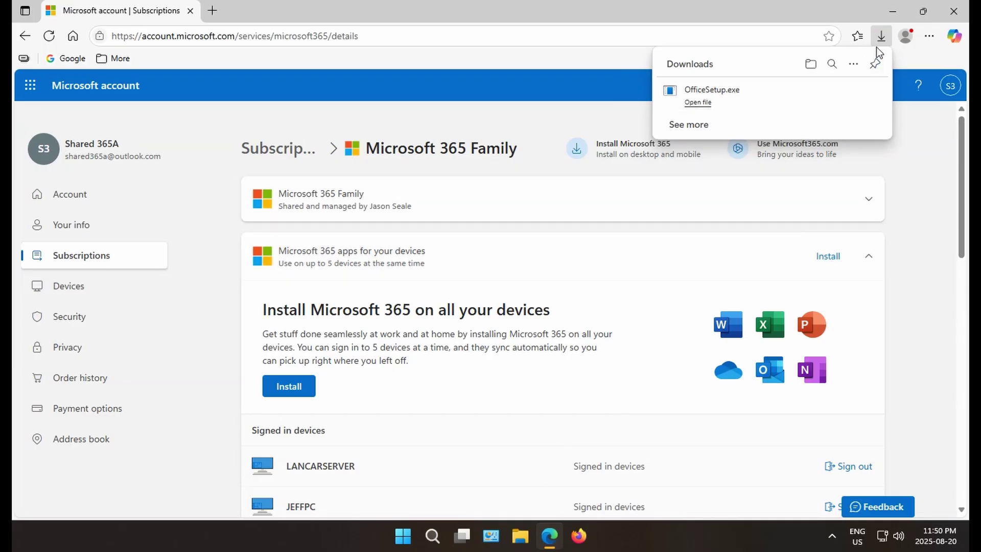
Open OfficeSetup.exe from Downloads and approve it in User Account Control.
{"action": "left_click", "coordinate": [702, 104]}
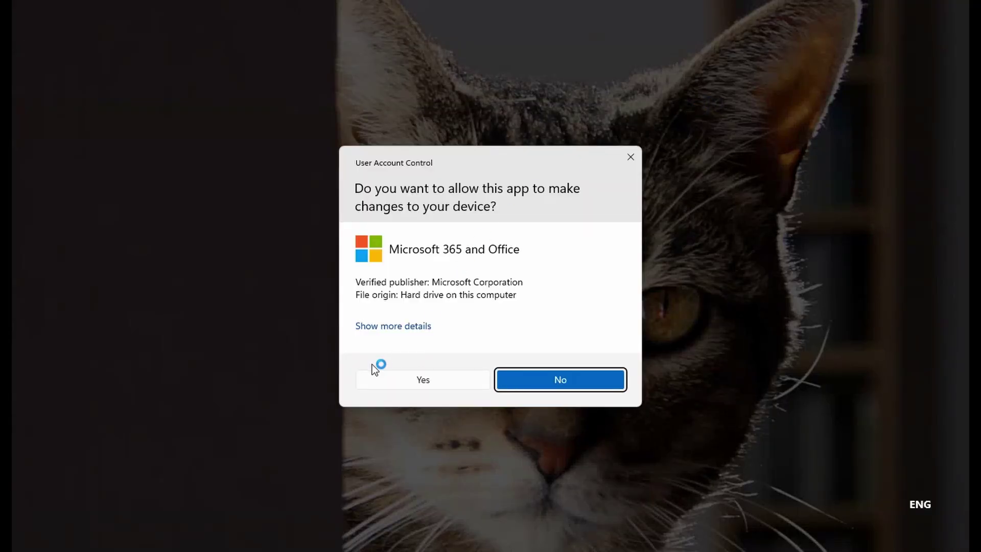
{"action": "left_click", "coordinate": [420, 382]}
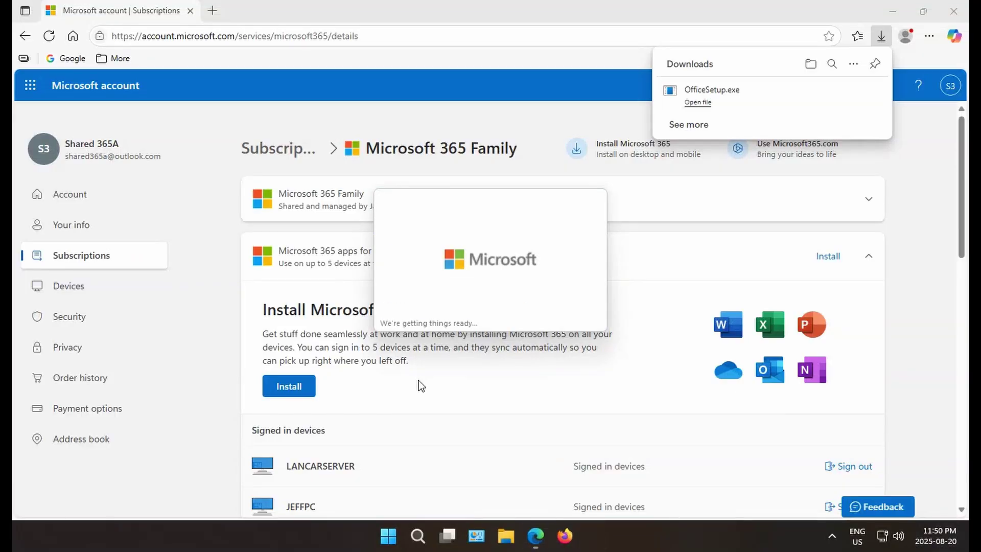
Close Edge, let the installation complete, and close the 'You're all set!' dialog.
{"action": "left_click", "coordinate": [953, 16]}
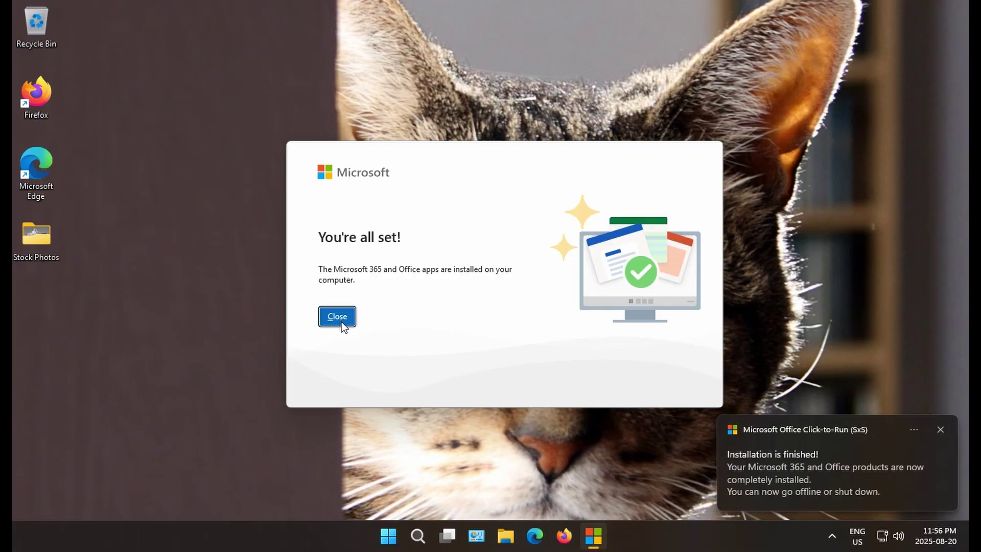
{"action": "left_click", "coordinate": [338, 317]}
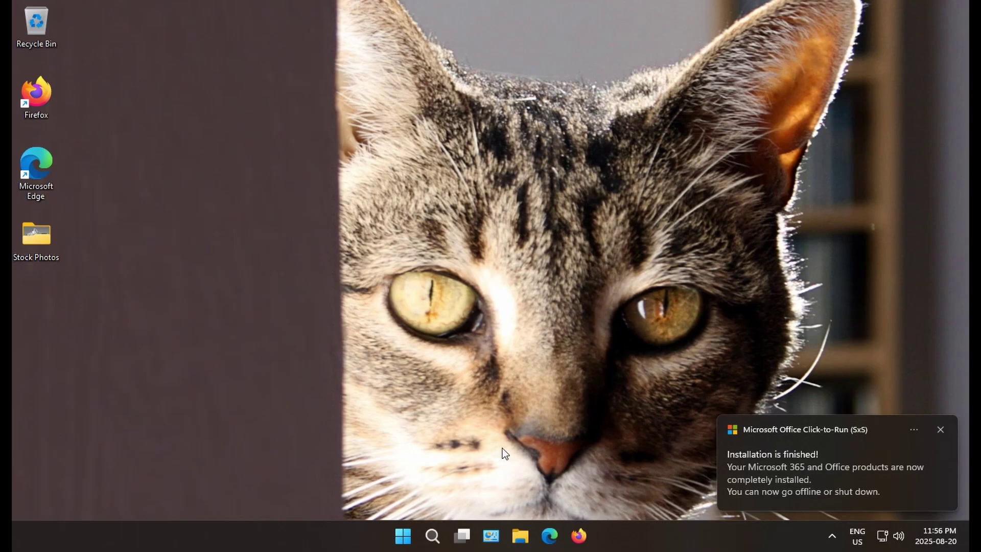
Jump to the W section of Start's All apps list to find Word.
{"action": "left_click", "coordinate": [403, 542]}
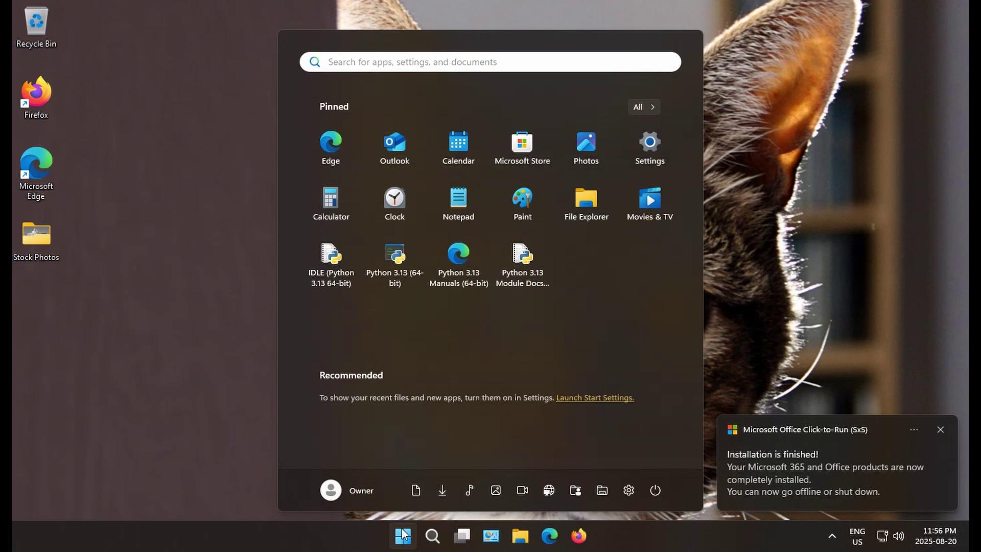
{"action": "left_click", "coordinate": [641, 108]}
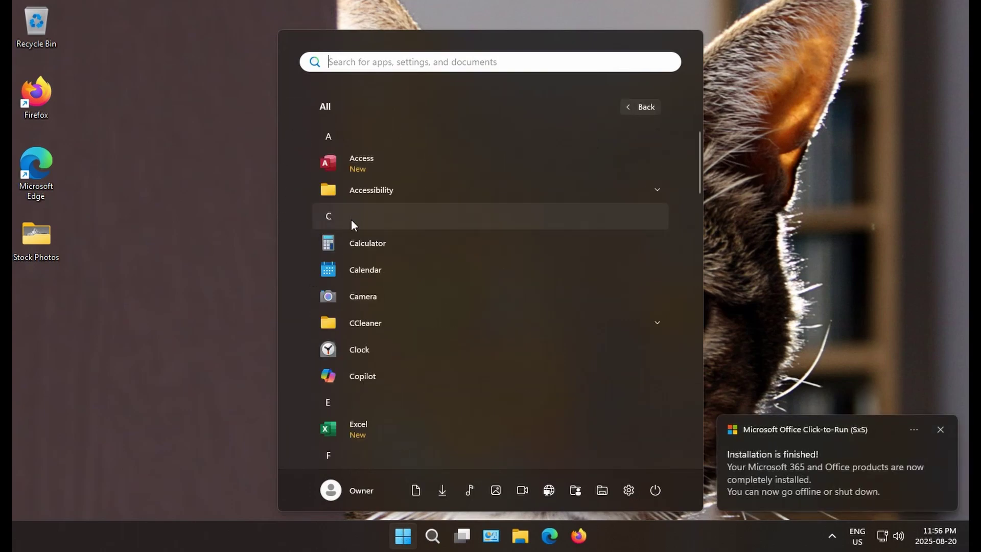
{"action": "left_click", "coordinate": [351, 219]}
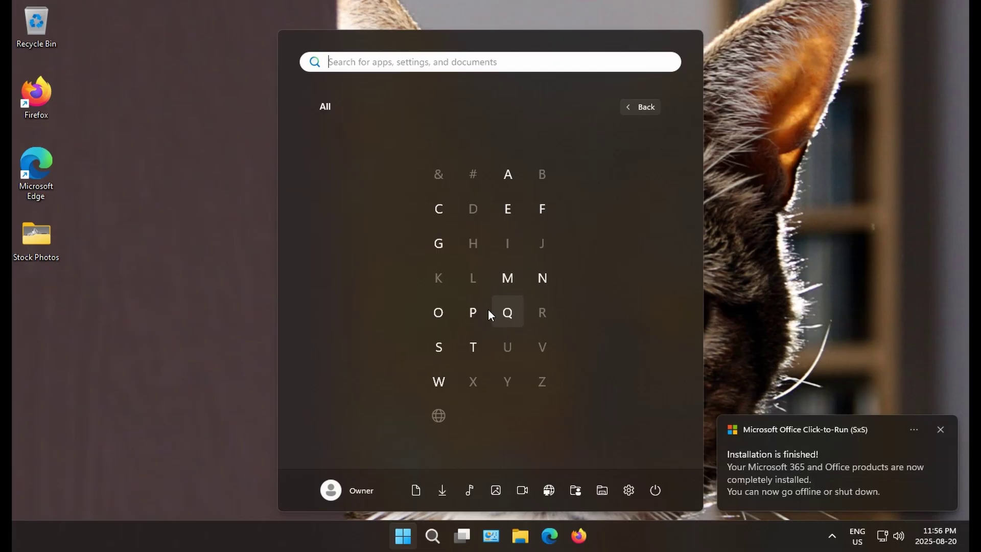
{"action": "left_click", "coordinate": [446, 381]}
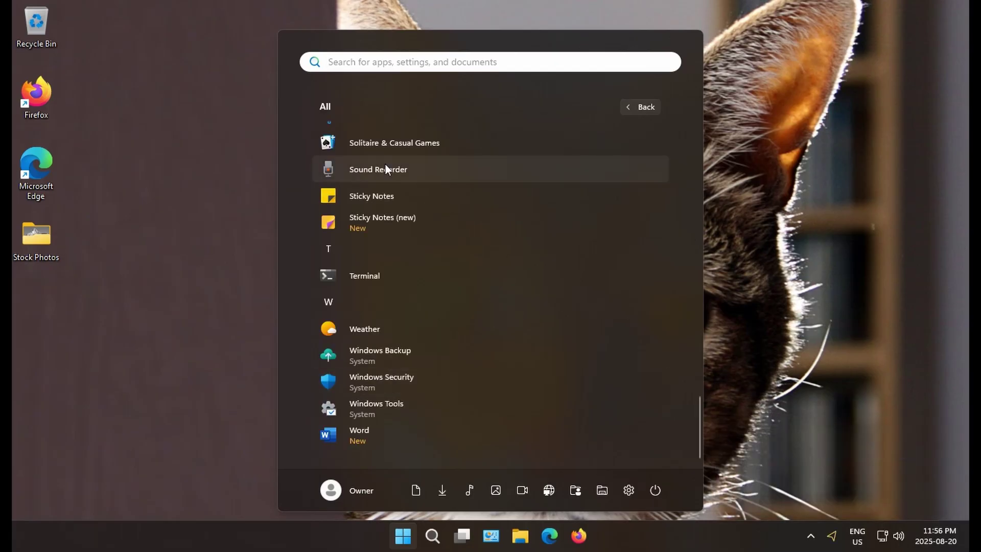
{"action": "scroll", "coordinate": [385, 165], "scroll_direction": "up", "scroll_amount": 1}
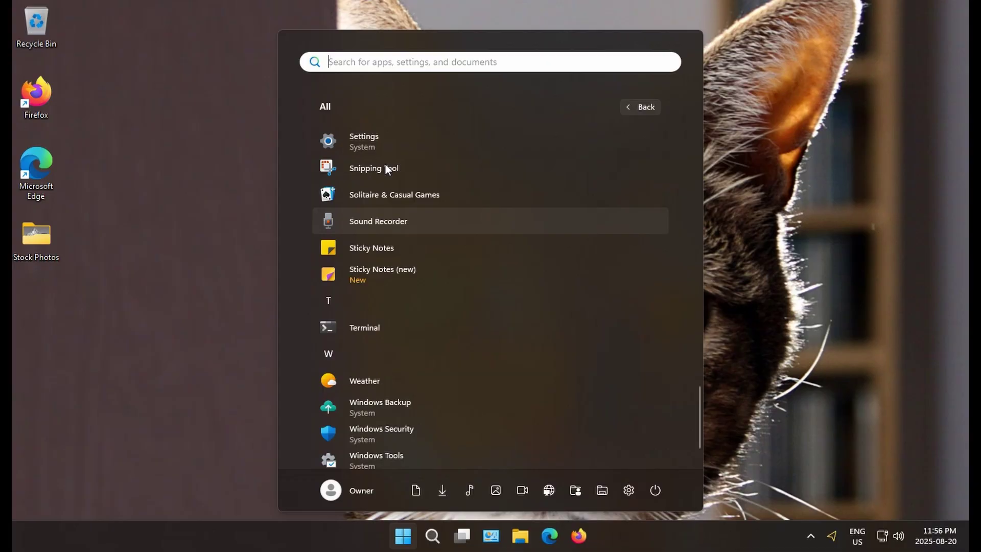
{"action": "scroll", "coordinate": [384, 168], "scroll_direction": "down", "scroll_amount": 1}
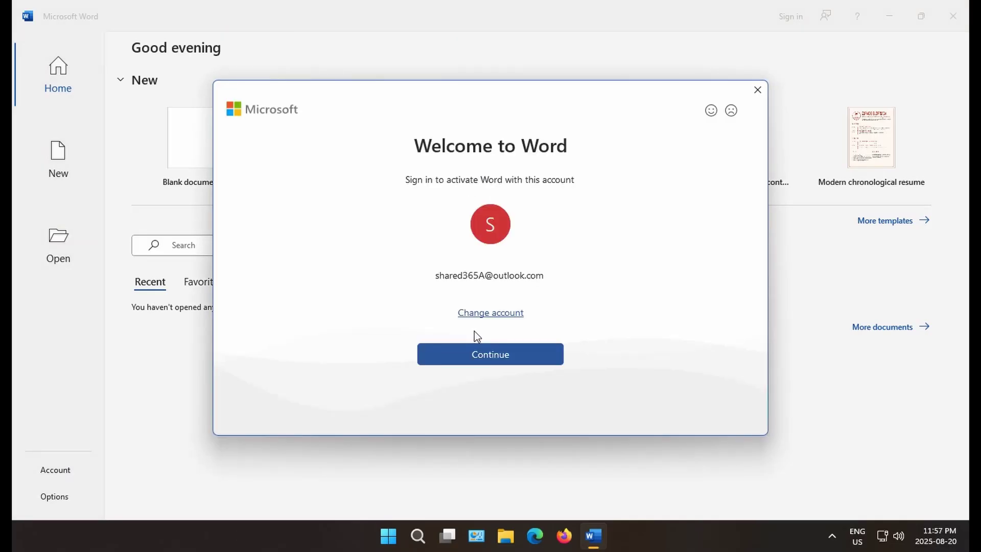
Activate Office by pasting the account e-mail and password, choosing 'Microsoft apps only'.
{"action": "left_click", "coordinate": [489, 357]}
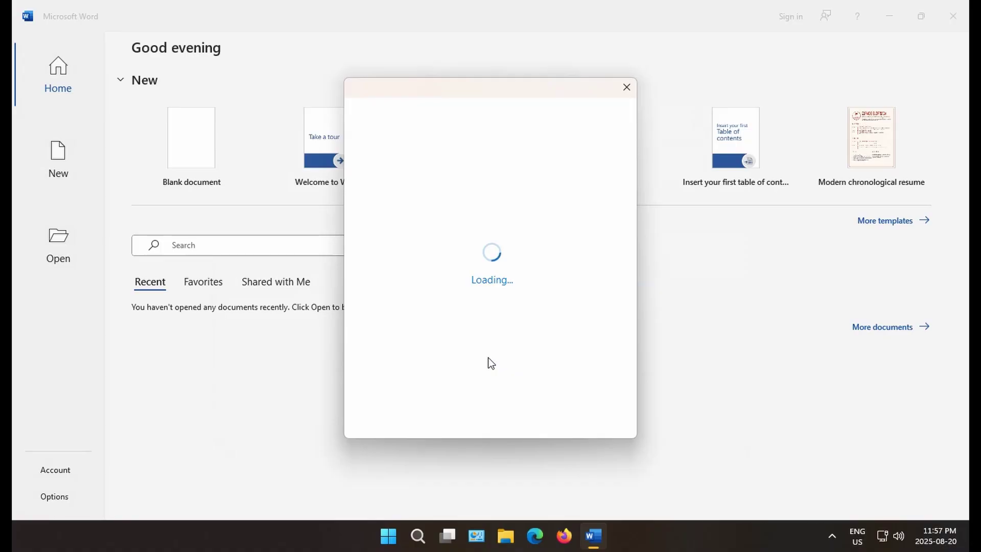
{"action": "left_click", "coordinate": [420, 207]}
{"action": "key", "text": "ctrl+v"}
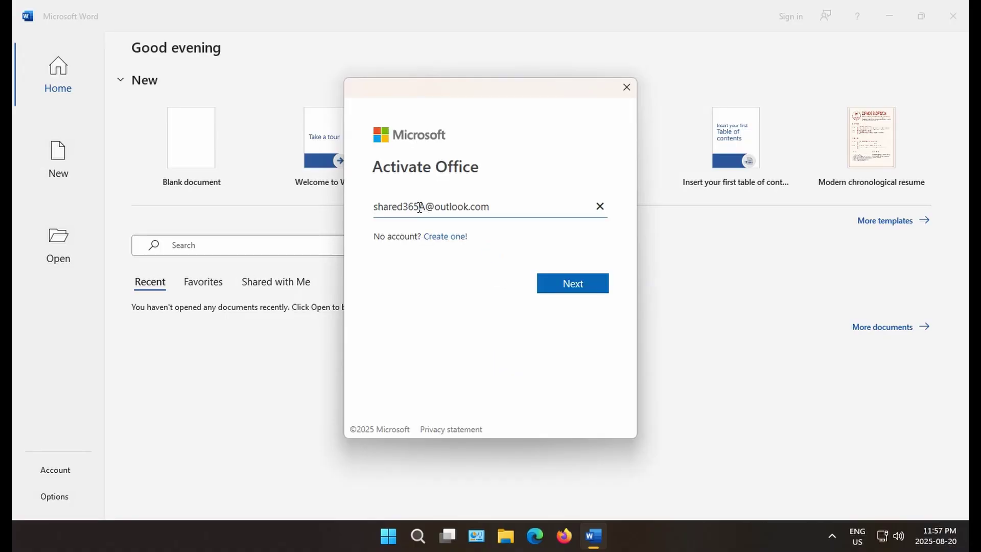
{"action": "left_click", "coordinate": [571, 285]}
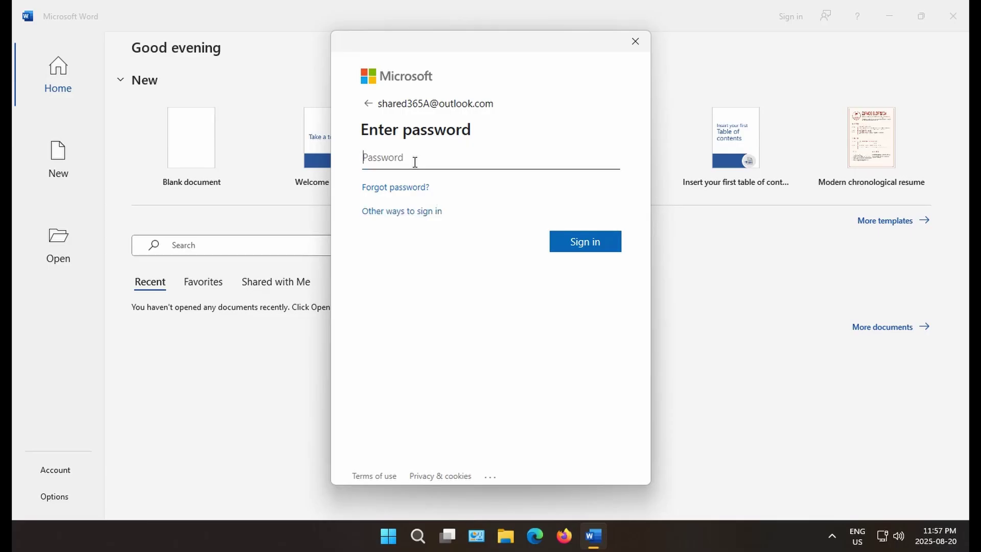
{"action": "key", "text": "ctrl+v"}
{"action": "left_click", "coordinate": [587, 244]}
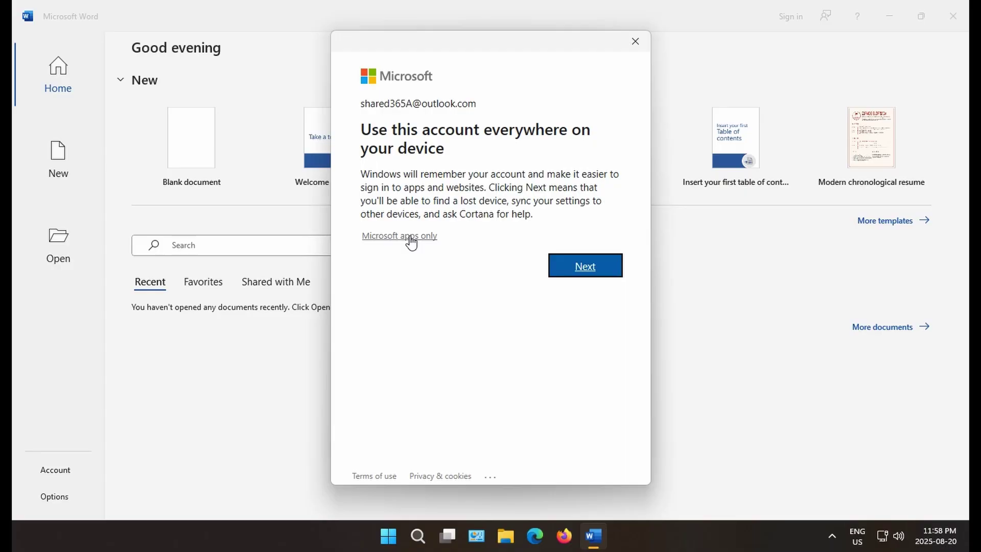
{"action": "left_click", "coordinate": [411, 237]}
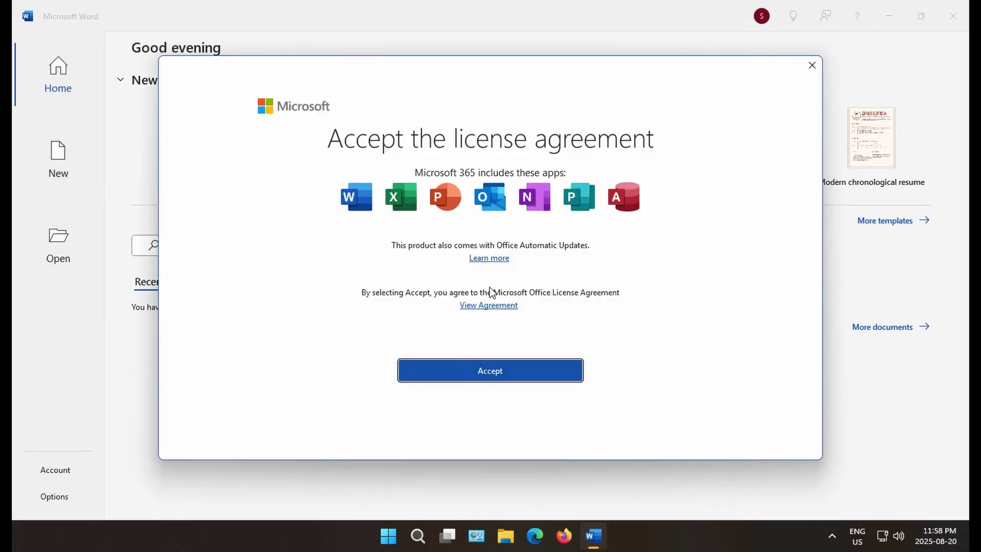
Accept the license agreement and view Word's Account page listing Microsoft 365.
{"action": "left_click", "coordinate": [487, 373]}
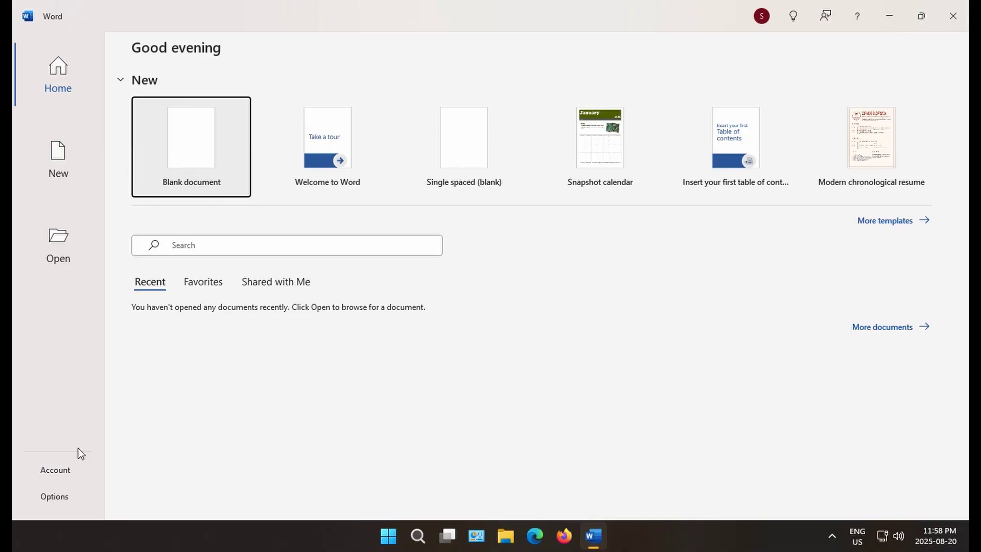
{"action": "left_click", "coordinate": [57, 473]}
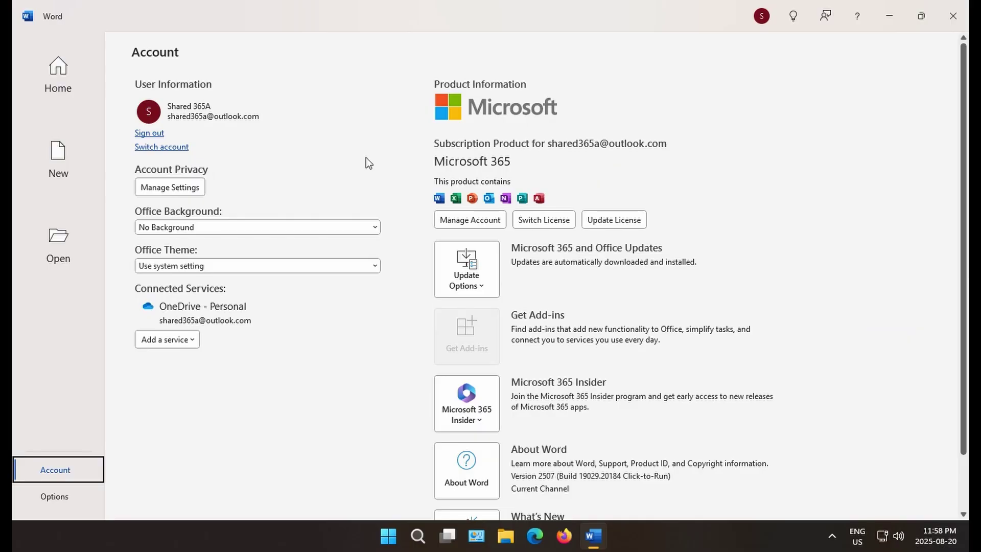
Run Update Options > Update Now, then close Word so updates install.
{"action": "left_click", "coordinate": [474, 269]}
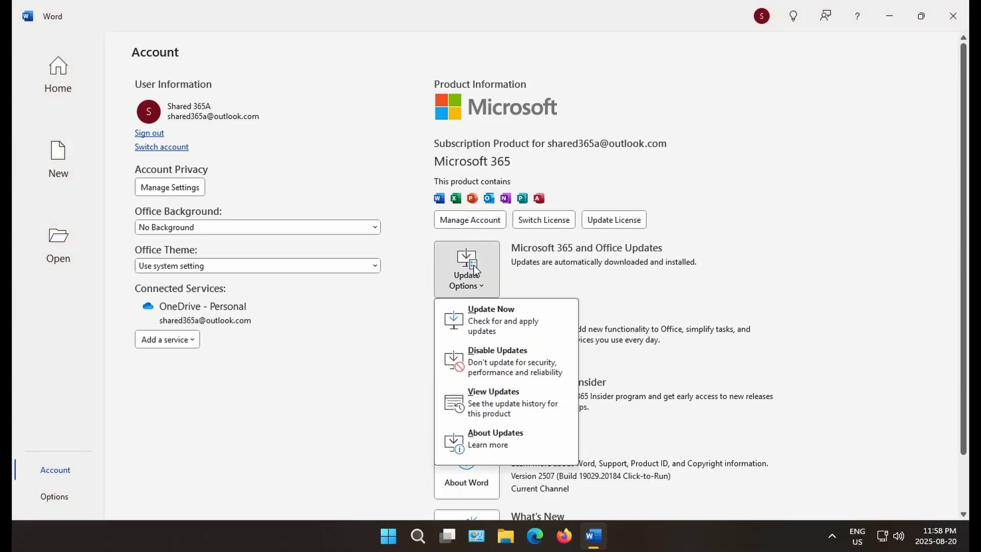
{"action": "left_click", "coordinate": [480, 324]}
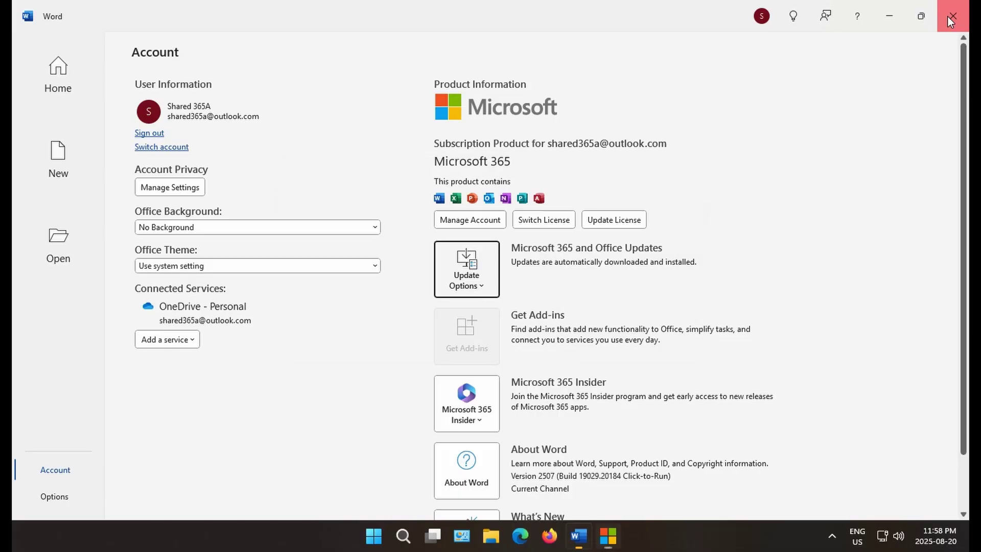
{"action": "left_click", "coordinate": [947, 16]}
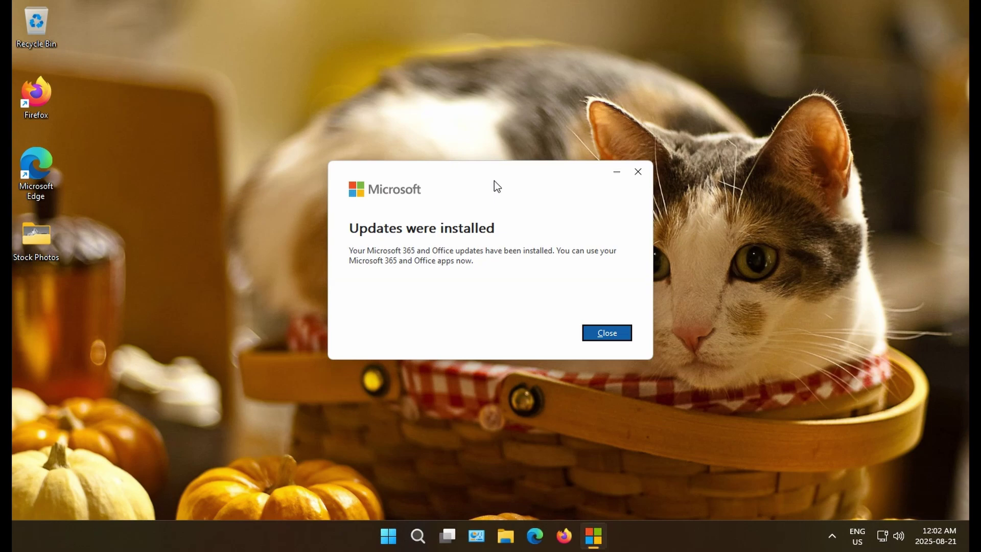
Dismiss the updates-installed notice and pin Word to the taskbar from Start search.
{"action": "left_click", "coordinate": [607, 333]}
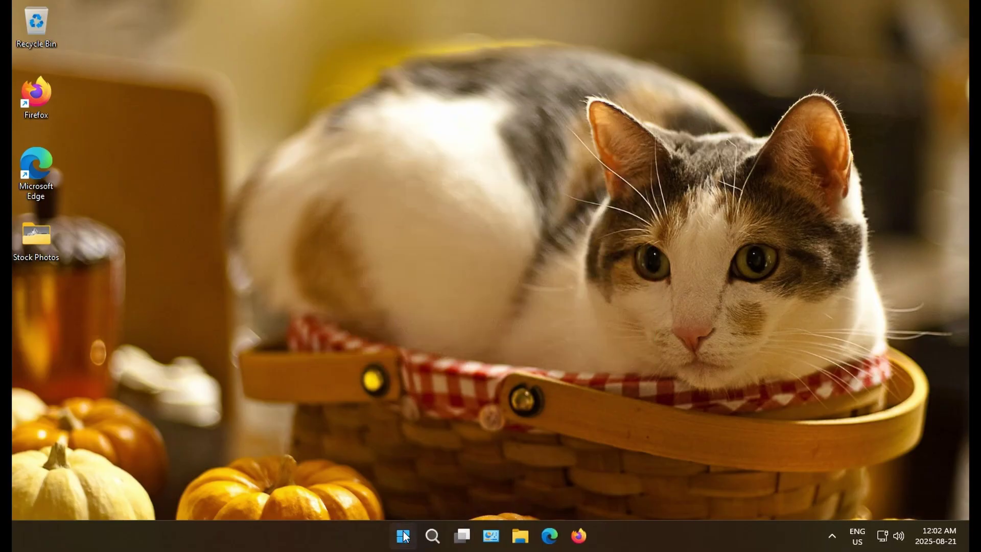
{"action": "left_click", "coordinate": [403, 535]}
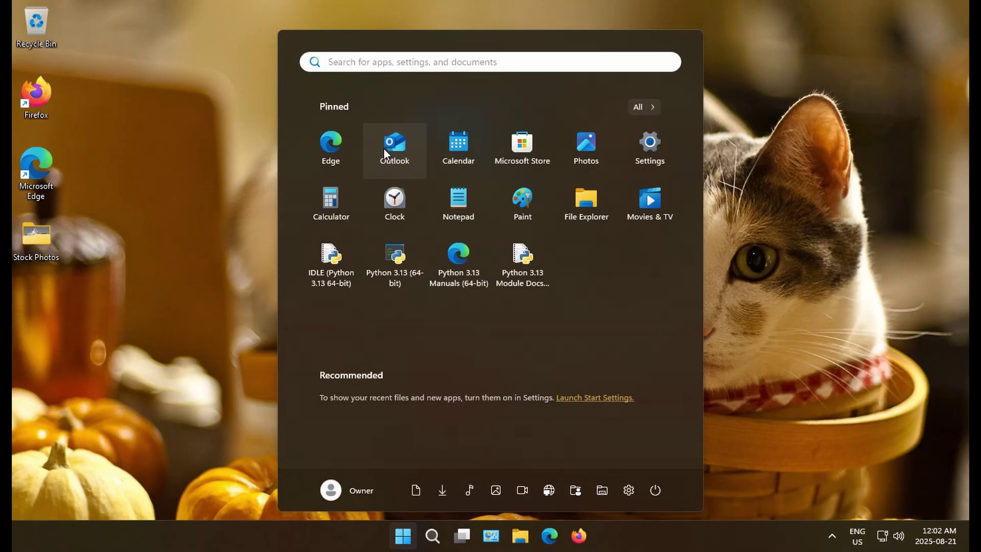
{"action": "type", "text": "word"}
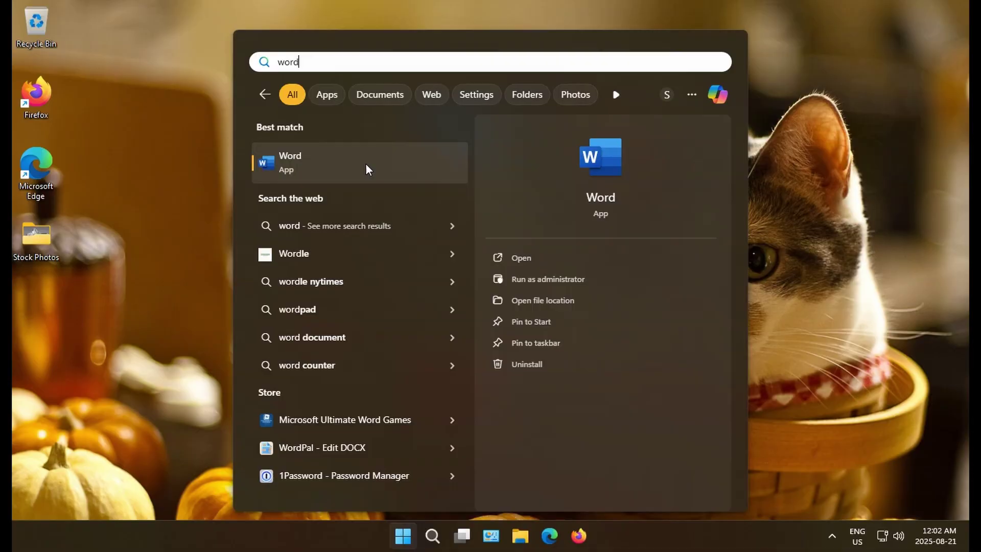
{"action": "right_click", "coordinate": [366, 168]}
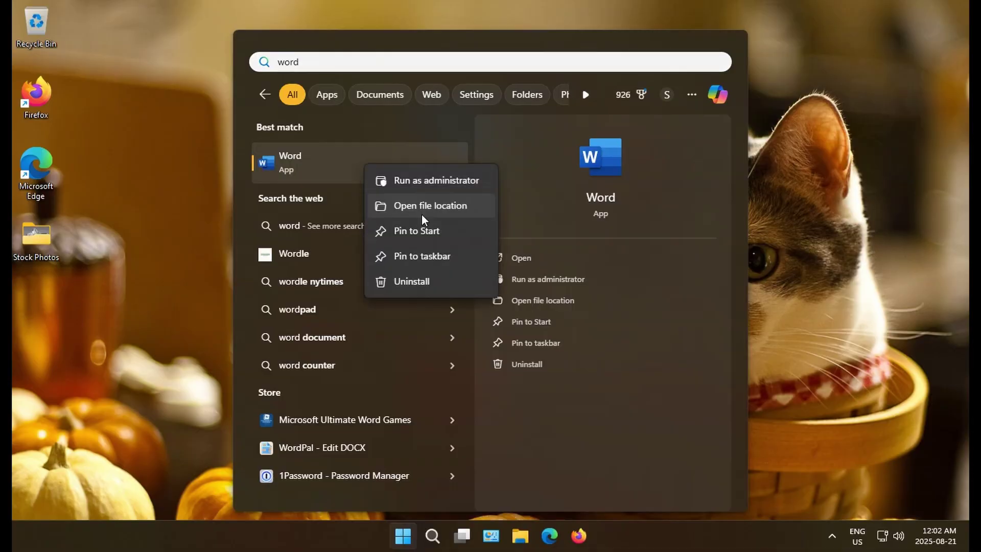
{"action": "left_click", "coordinate": [423, 258]}
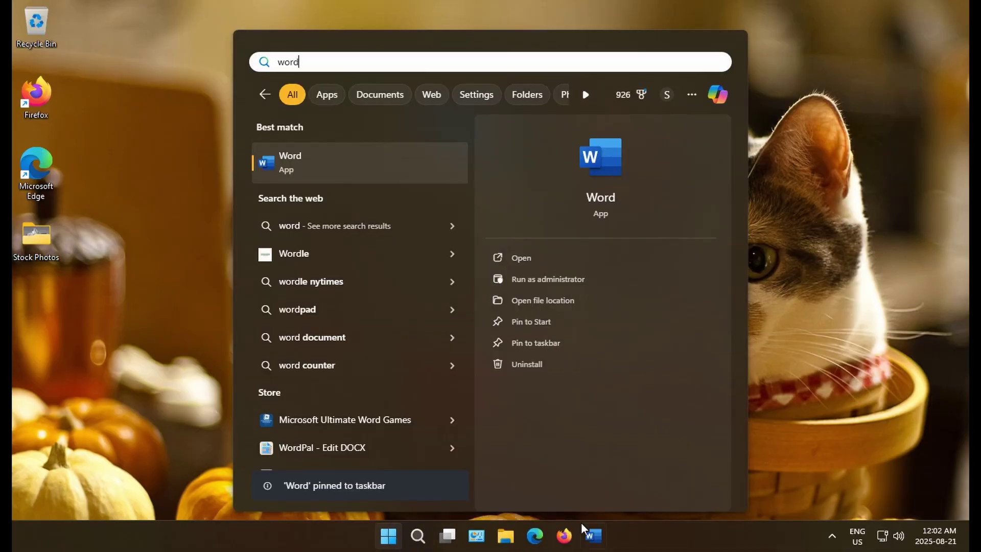
Search 'excel' in Start and pin Excel to the taskbar.
{"action": "left_click", "coordinate": [258, 59]}
{"action": "type", "text": "excel"}
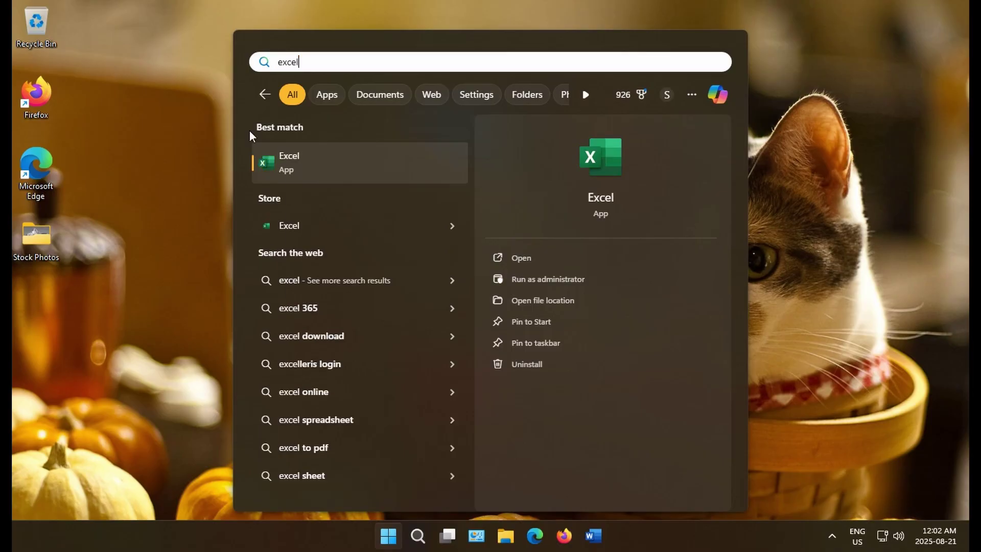
{"action": "right_click", "coordinate": [294, 162]}
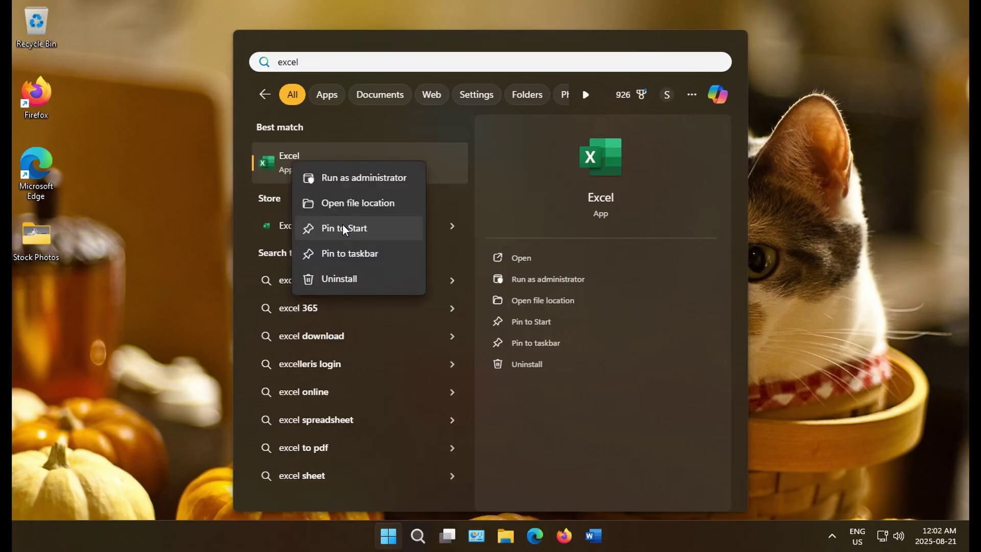
{"action": "left_click", "coordinate": [346, 253]}
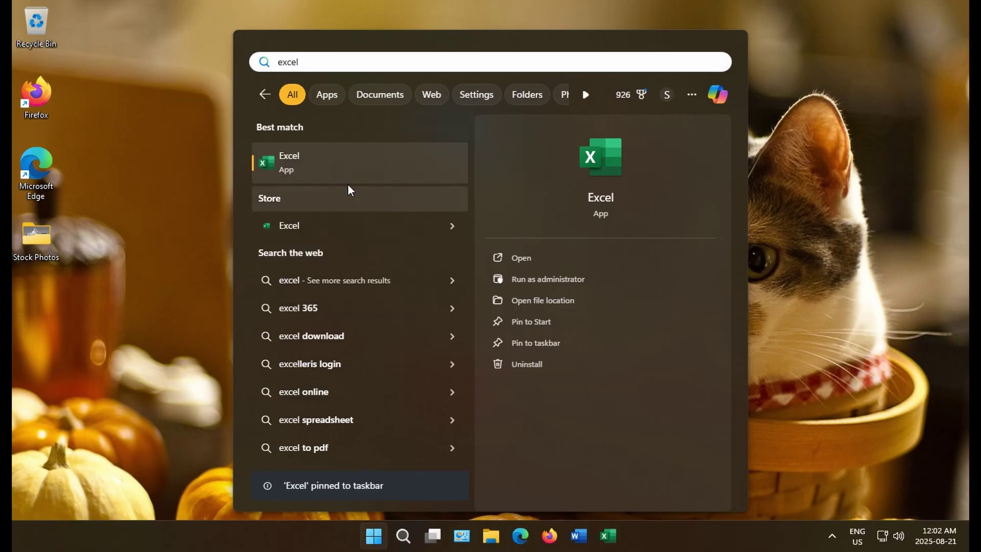
{"action": "left_click", "coordinate": [268, 60]}
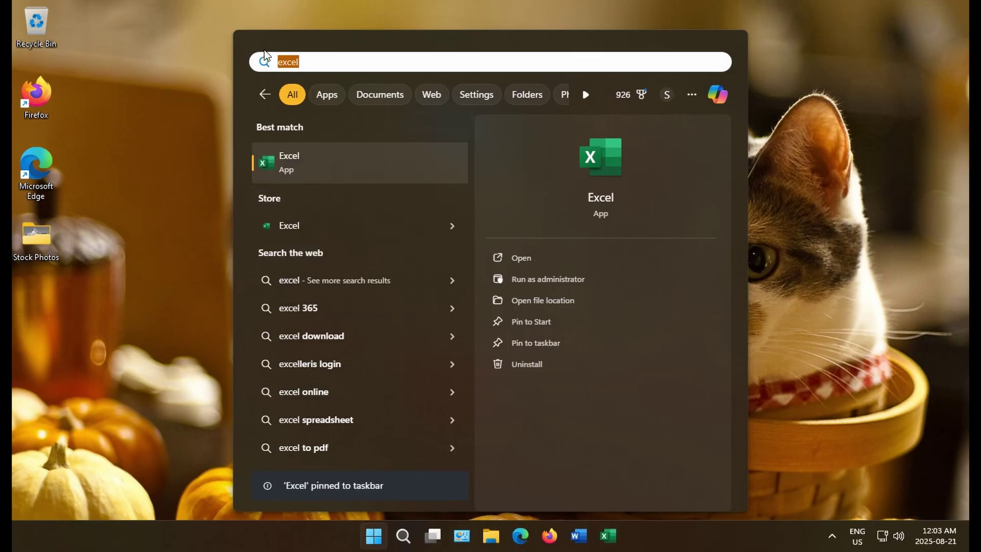
Pin Outlook (classic) to the taskbar, cancelling the accidental Uninstall prompt for the new Outlook.
{"action": "type", "text": "out"}
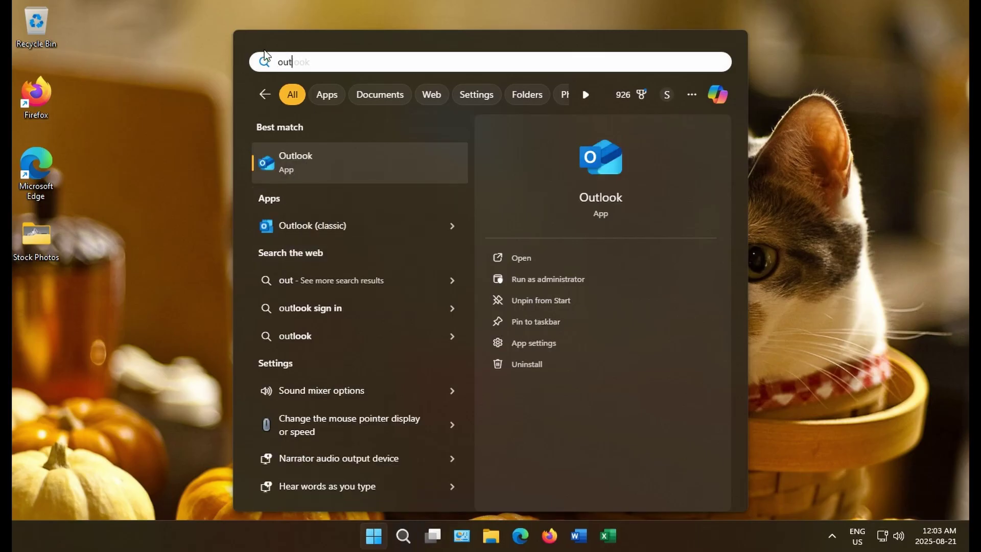
{"action": "right_click", "coordinate": [315, 178]}
{"action": "left_click", "coordinate": [355, 291]}
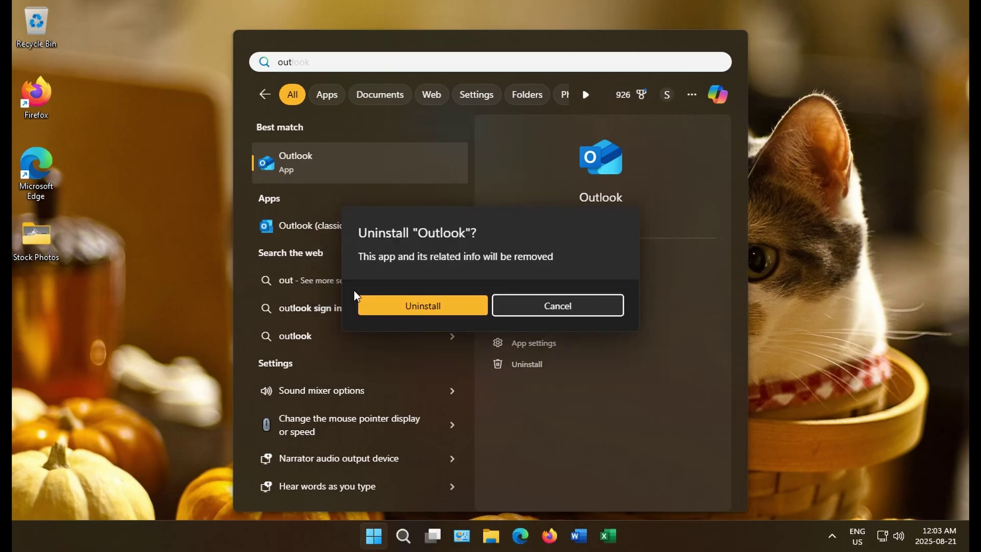
{"action": "left_click", "coordinate": [437, 308]}
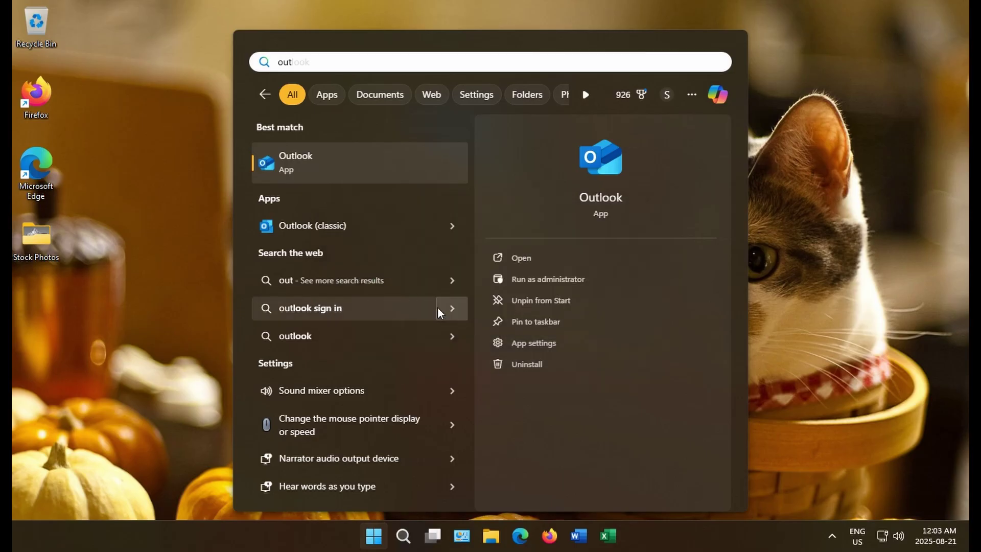
{"action": "right_click", "coordinate": [328, 230]}
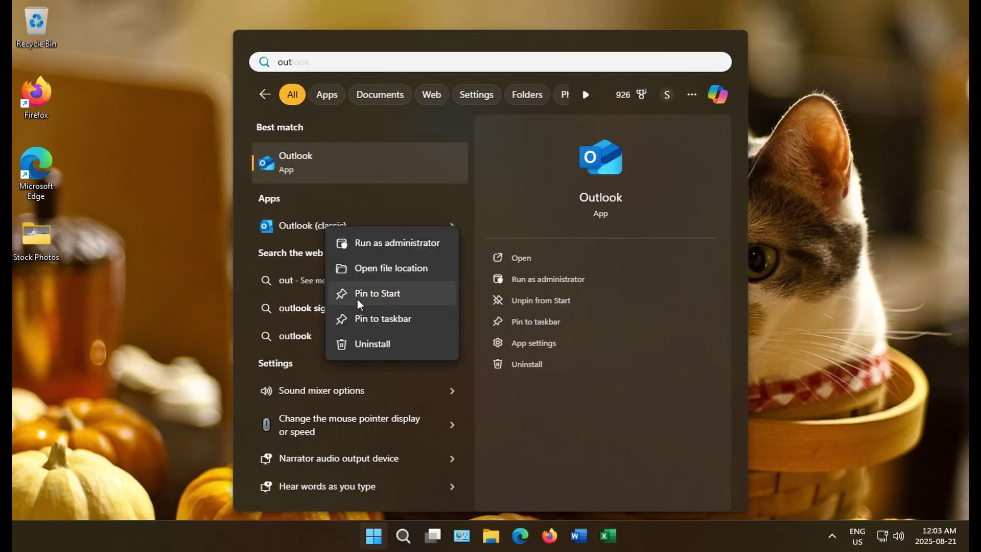
{"action": "left_click", "coordinate": [360, 318]}
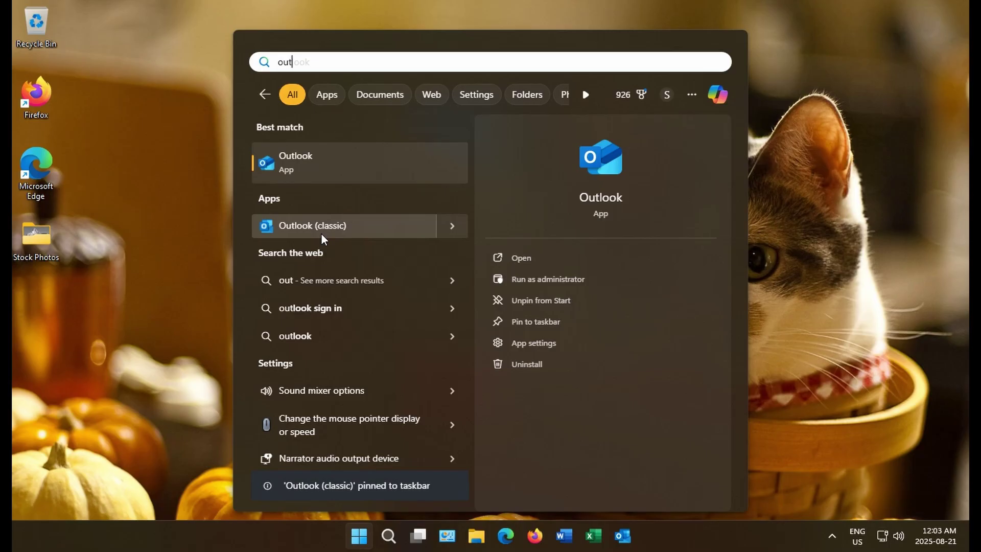
Close Start search and view Word's Account page showing version 2508 (Build 19127.20106).
{"action": "left_click", "coordinate": [789, 367]}
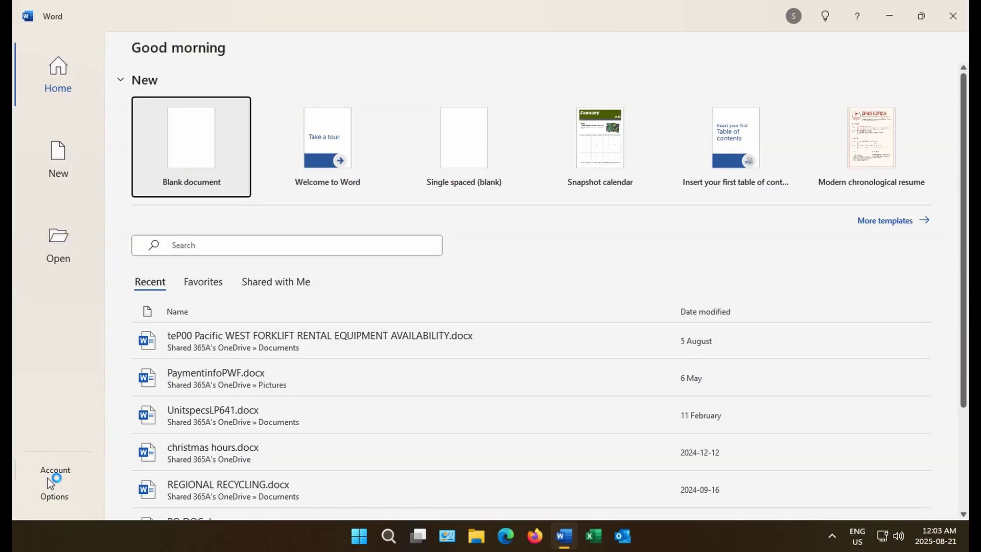
{"action": "left_click", "coordinate": [49, 472]}
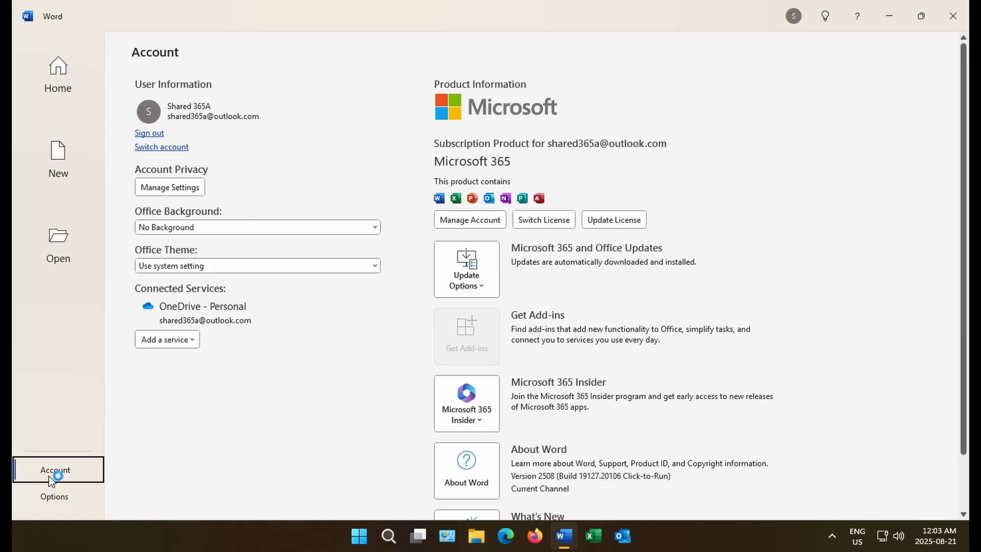